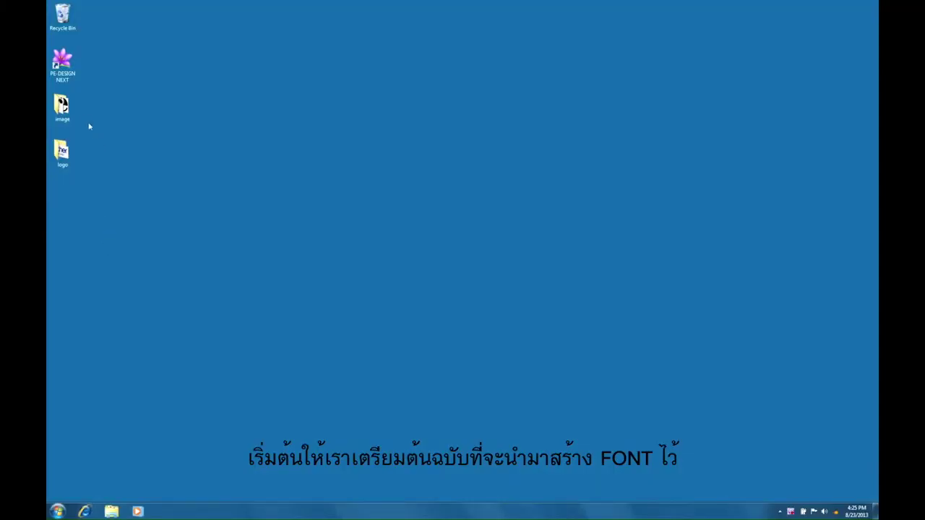
# Open the desktop image folder holding the four SanDiego letter PNGs.
pyautogui.doubleClick(70, 109)
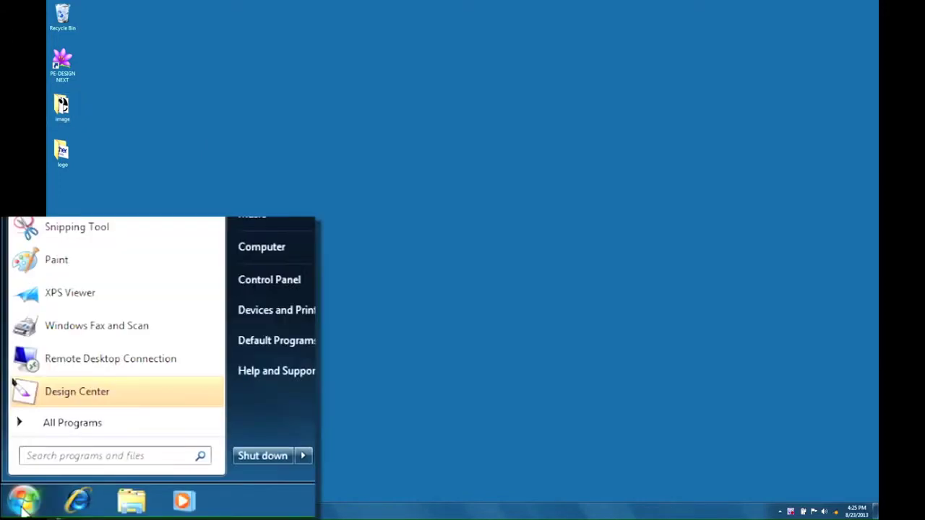
# Launch Font Creator from the PE-DESIGN NEXT Tools group in the Start menu.
pyautogui.click(54, 427)
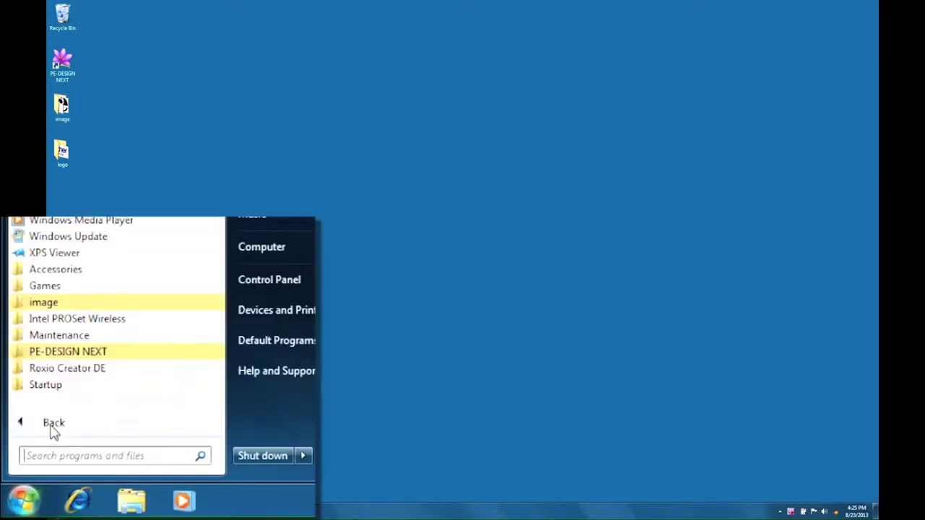
pyautogui.click(45, 353)
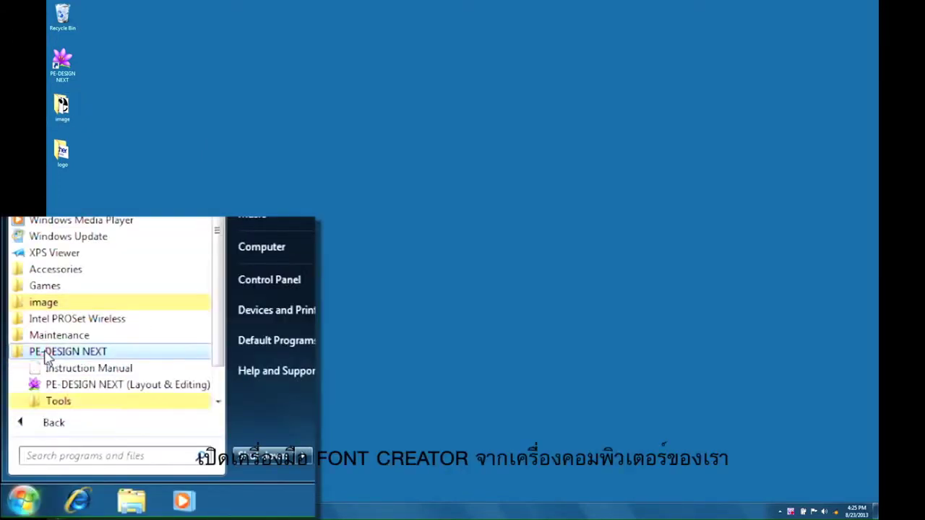
pyautogui.click(57, 402)
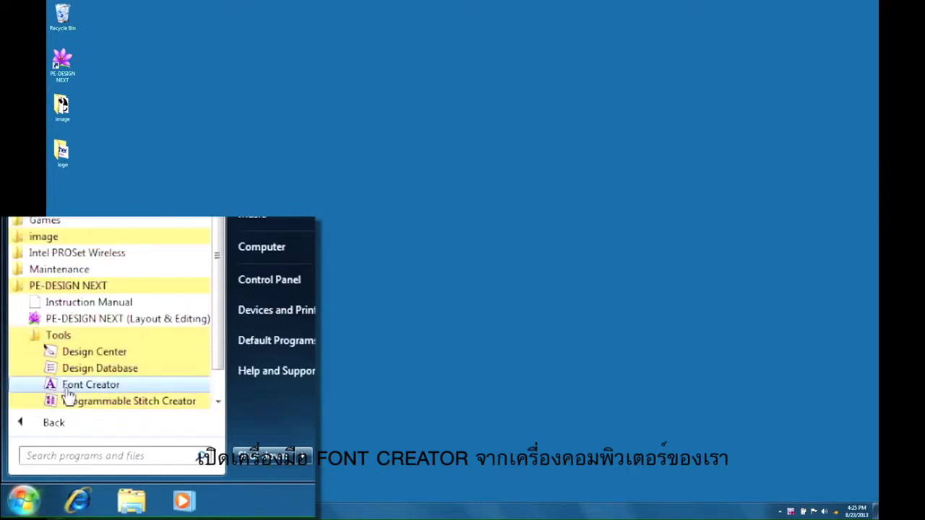
pyautogui.click(64, 387)
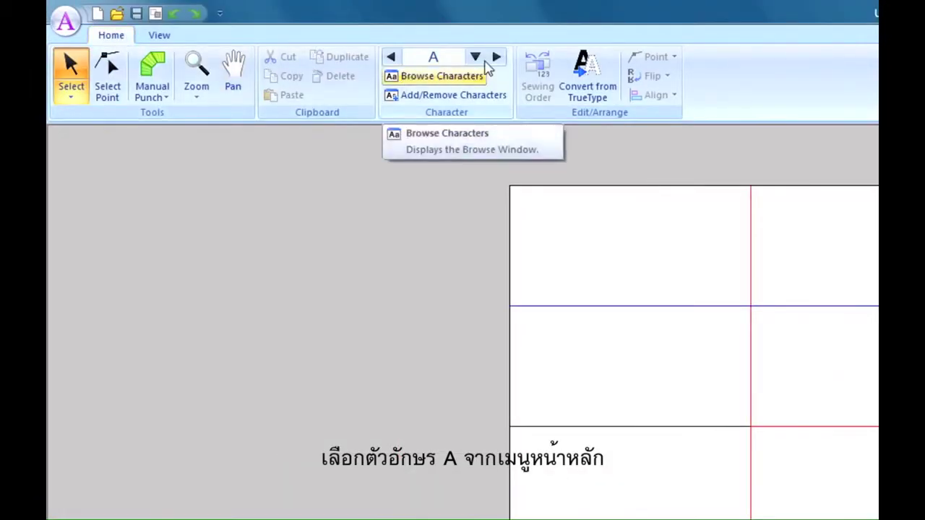
# Select character A and load the A_SanDiego image as its template.
pyautogui.click(477, 59)
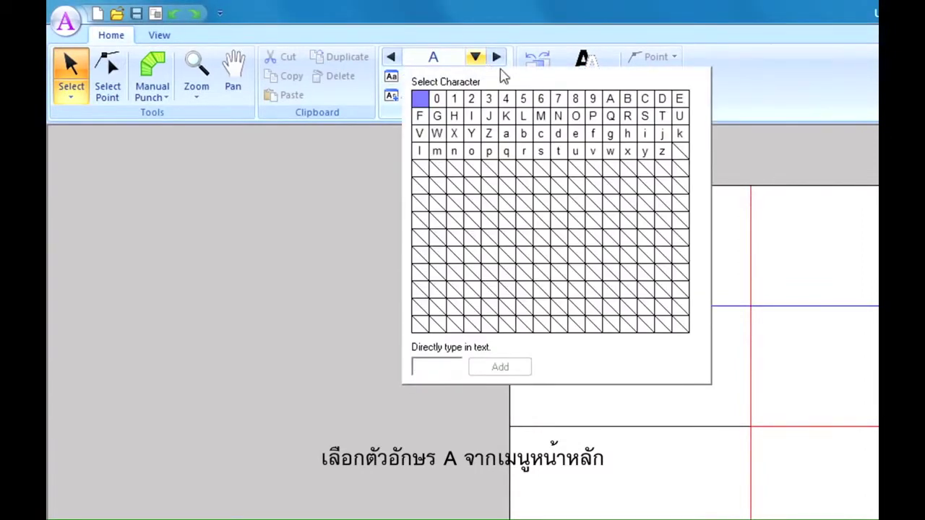
pyautogui.click(611, 102)
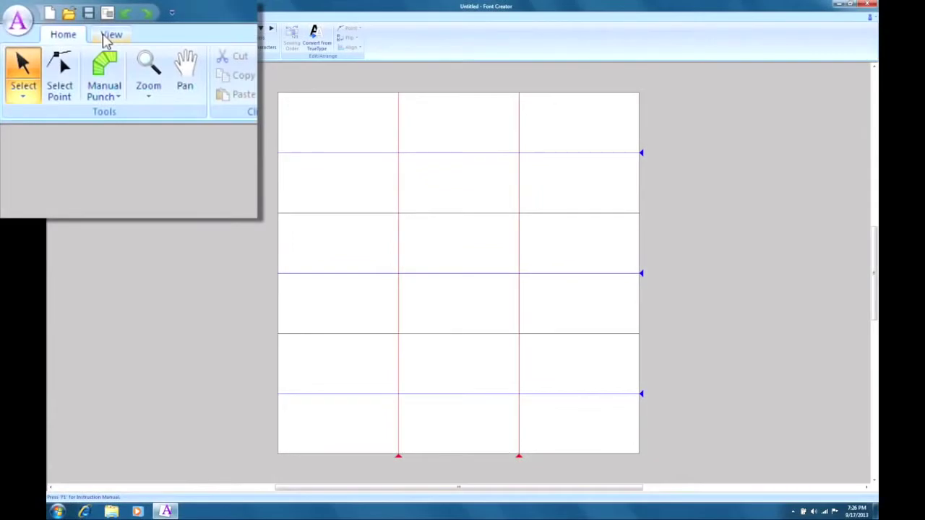
pyautogui.click(108, 35)
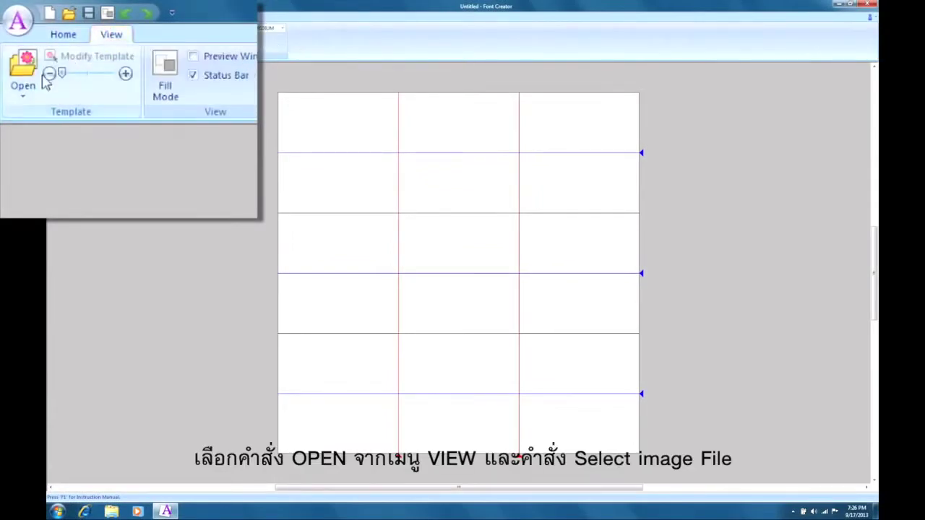
pyautogui.click(24, 101)
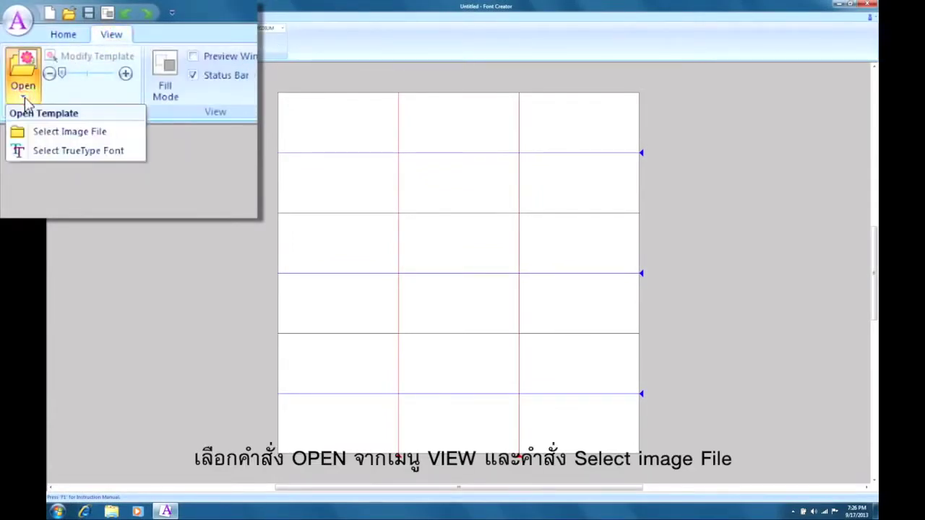
pyautogui.click(42, 133)
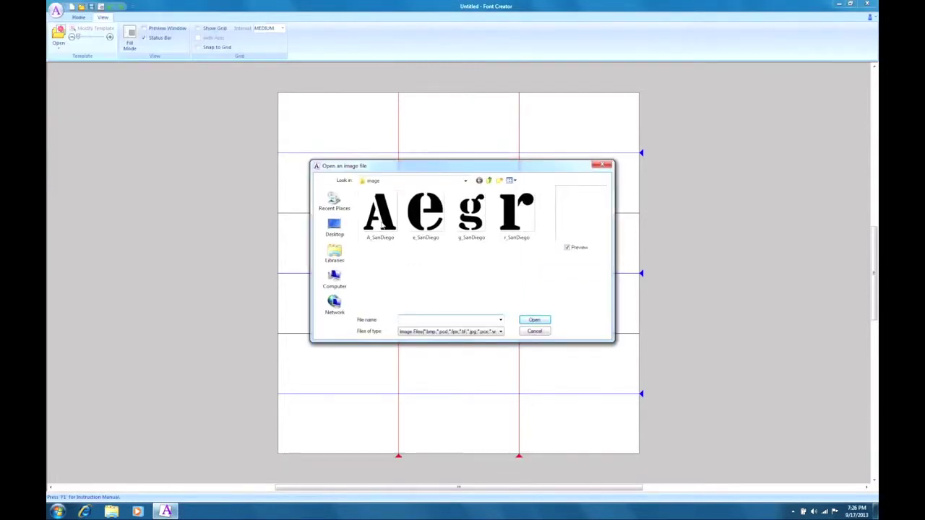
pyautogui.click(381, 225)
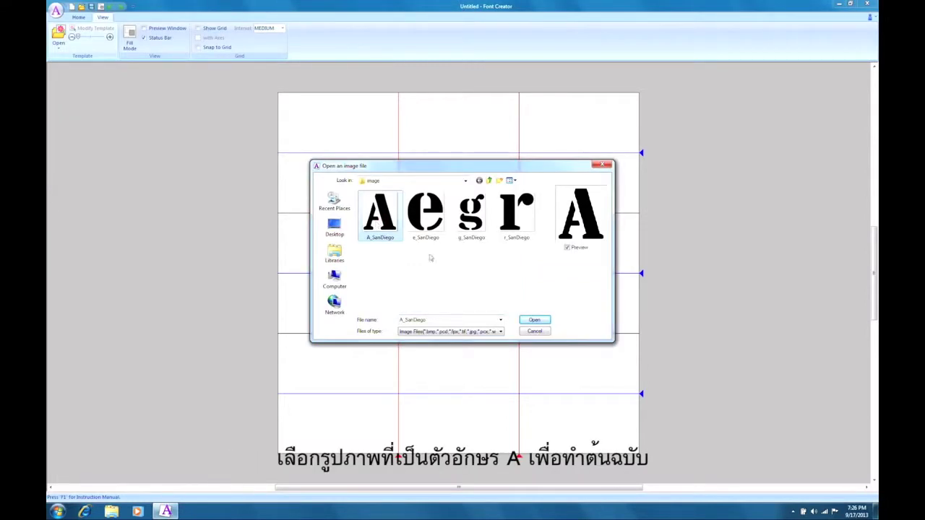
pyautogui.click(534, 321)
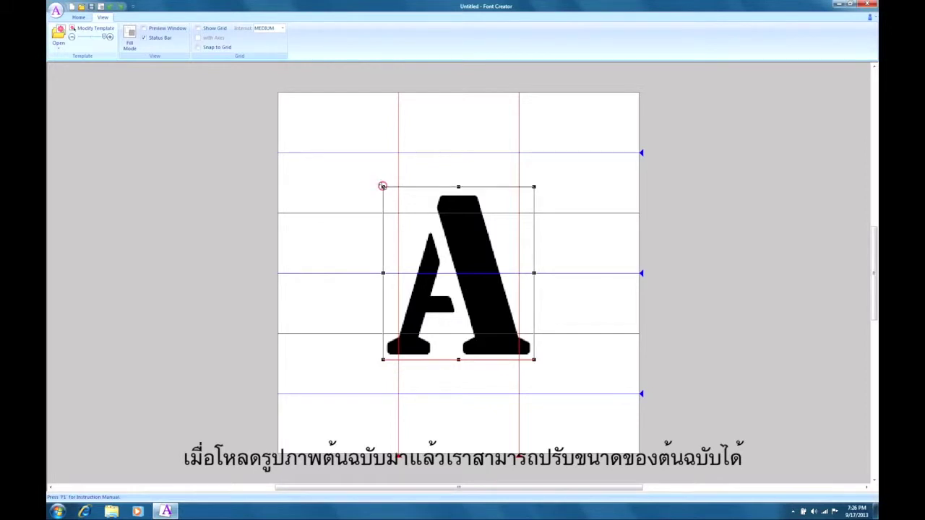
# Resize the A template to fit between the height line and the baseline.
pyautogui.moveTo(383, 187); pyautogui.dragTo(400, 208)
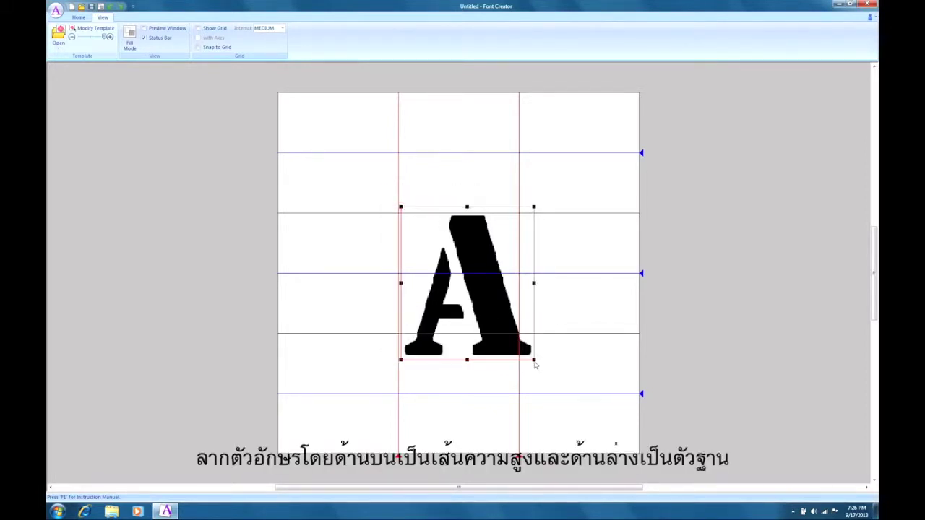
pyautogui.moveTo(534, 360); pyautogui.dragTo(516, 340)
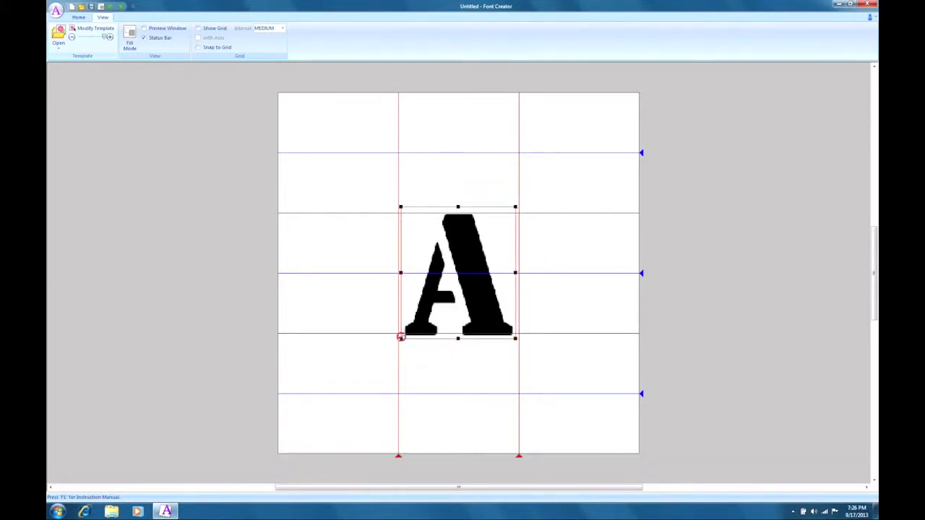
pyautogui.moveTo(401, 338); pyautogui.dragTo(403, 336)
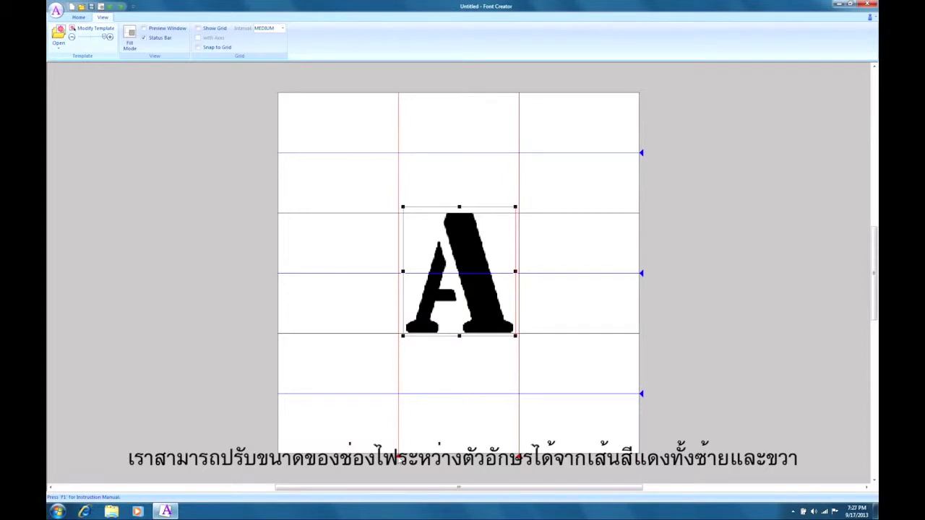
# Move the red left and right spacing guides in against the A's edges.
pyautogui.click(398, 456)
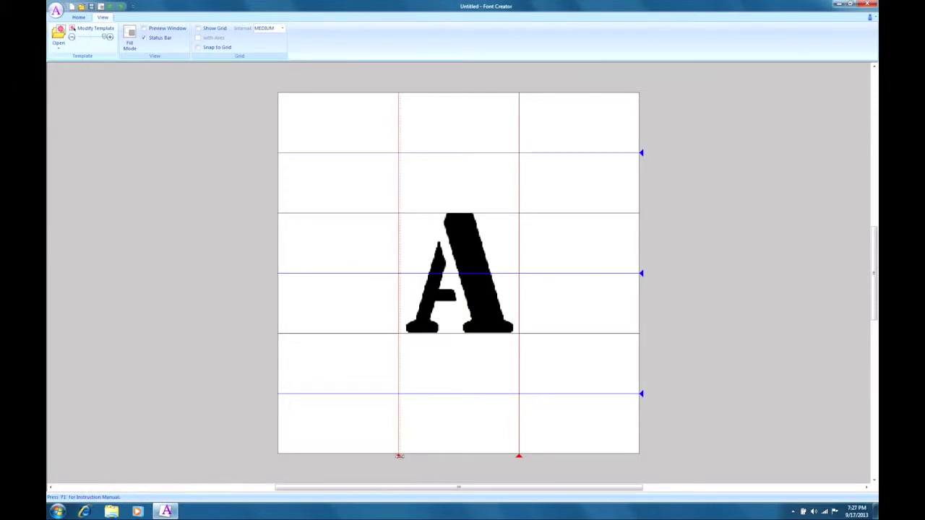
pyautogui.moveTo(401, 456); pyautogui.dragTo(406, 456)
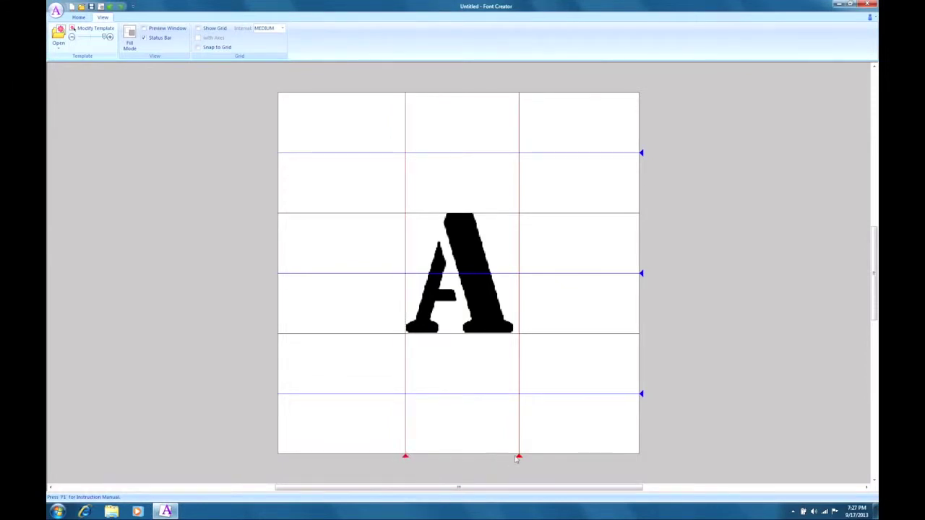
pyautogui.moveTo(519, 456); pyautogui.dragTo(515, 456)
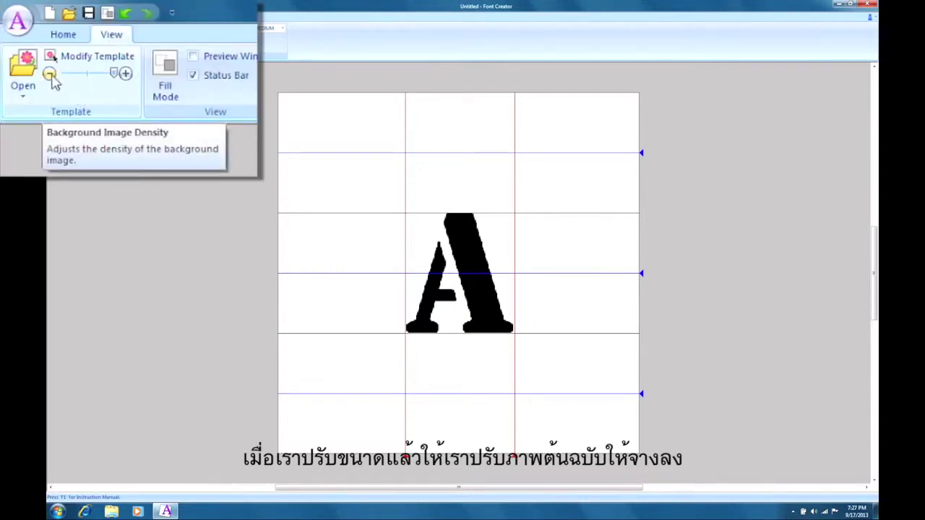
# Lower the A template's image density three steps to a very light grey.
pyautogui.click(49, 74)
pyautogui.click(49, 74)
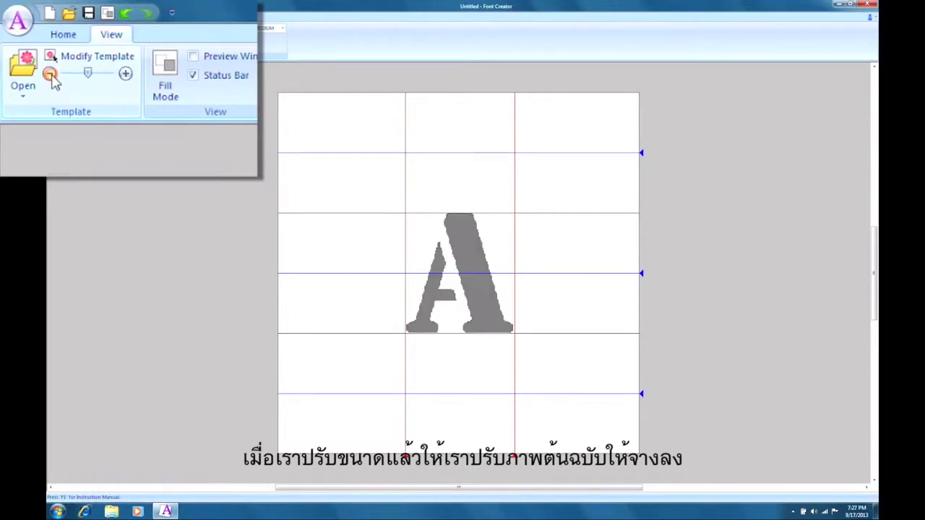
pyautogui.click(49, 74)
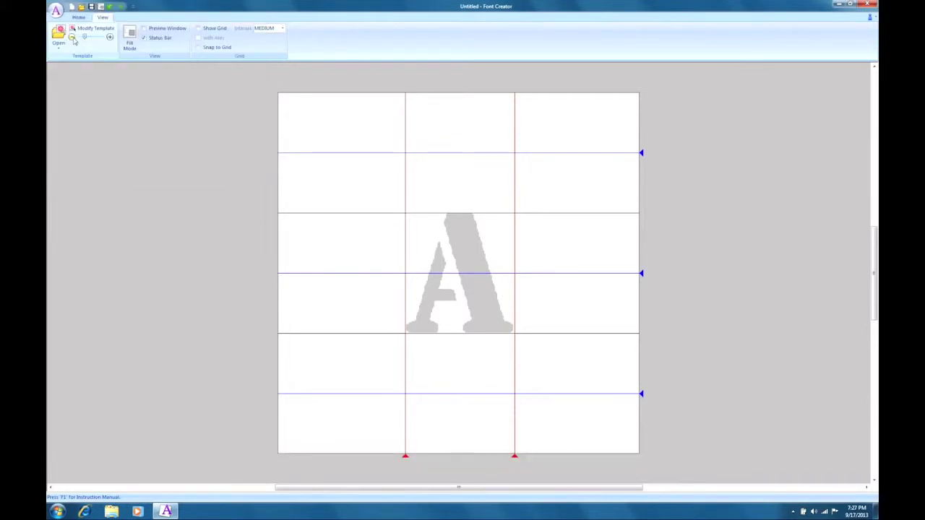
# Trace the A with Curved Block manual punching, starting from its lower-left foot.
pyautogui.click(78, 17)
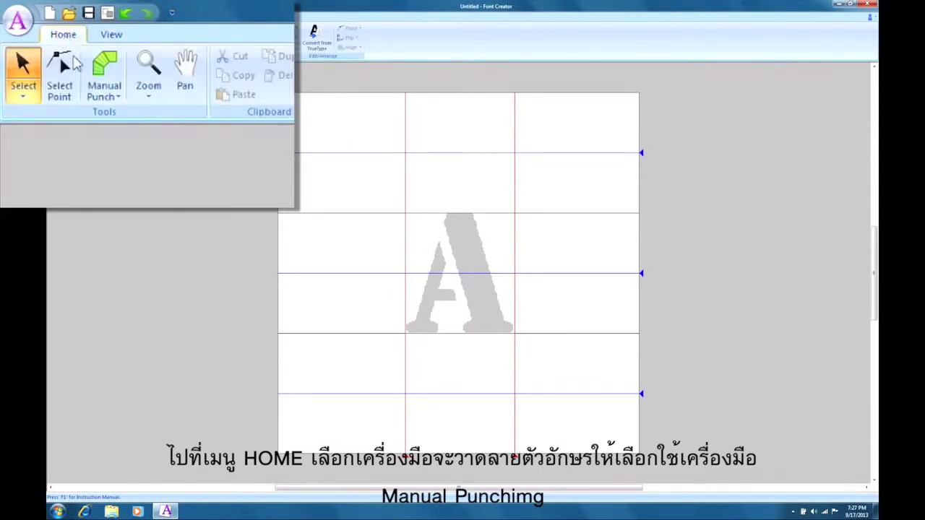
pyautogui.click(101, 98)
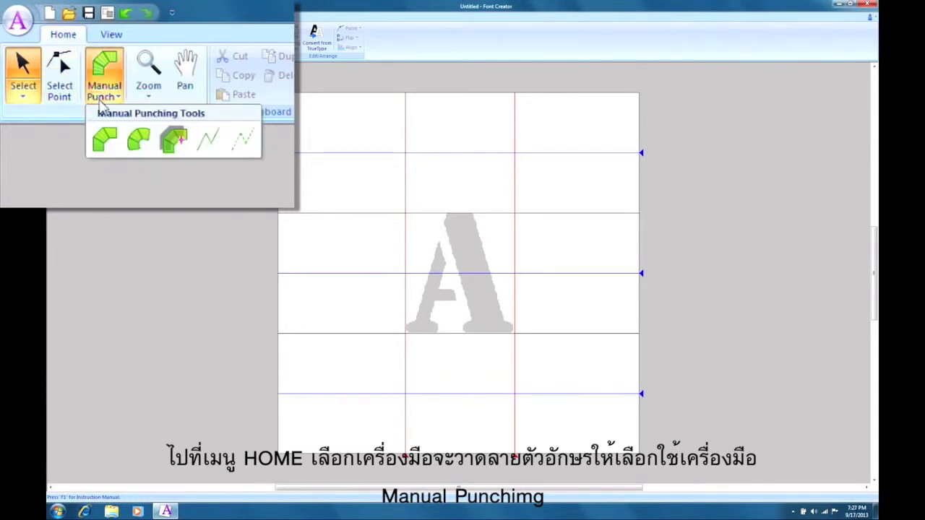
pyautogui.click(139, 140)
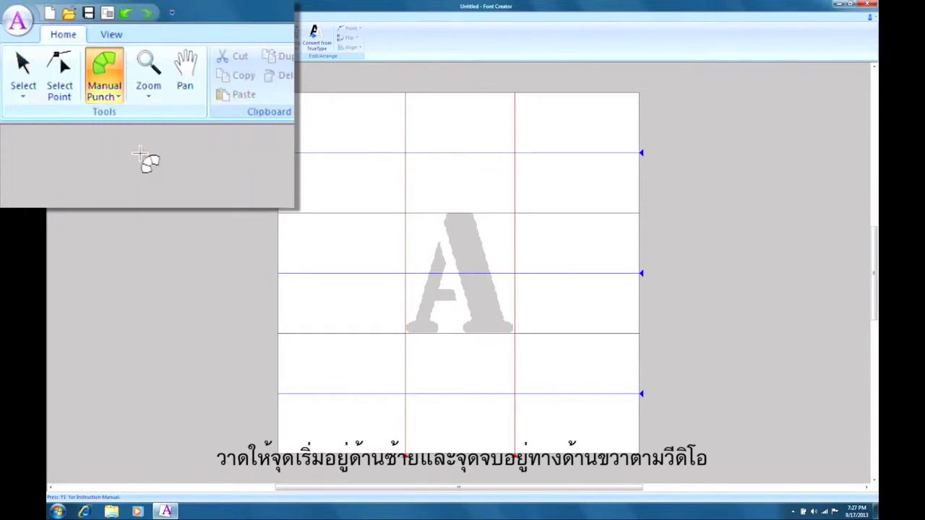
pyautogui.click(406, 325)
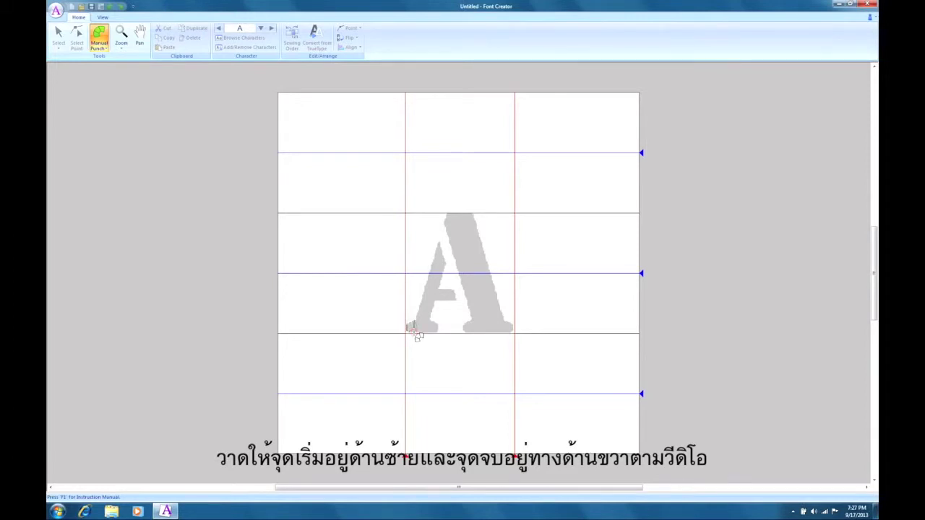
pyautogui.click(418, 320)
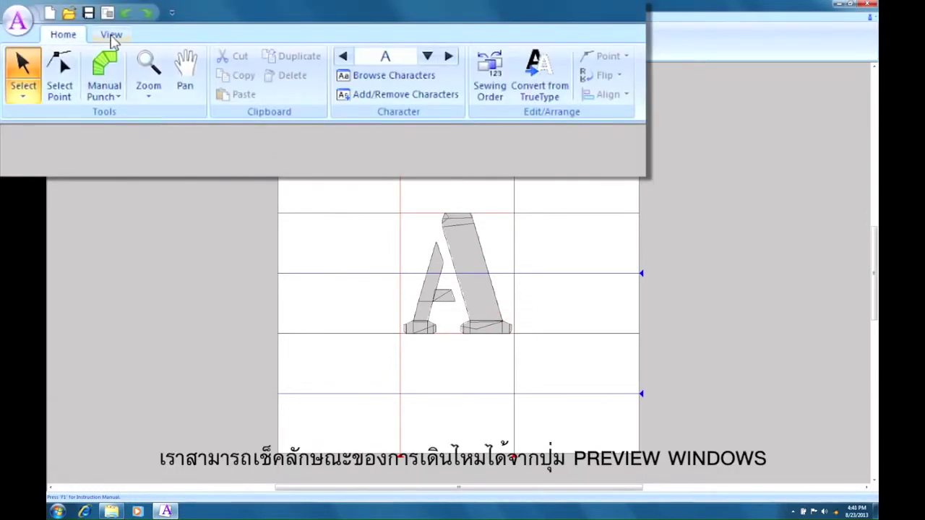
# Preview the stitched A, then pick lowercase g as the next character.
pyautogui.click(102, 18)
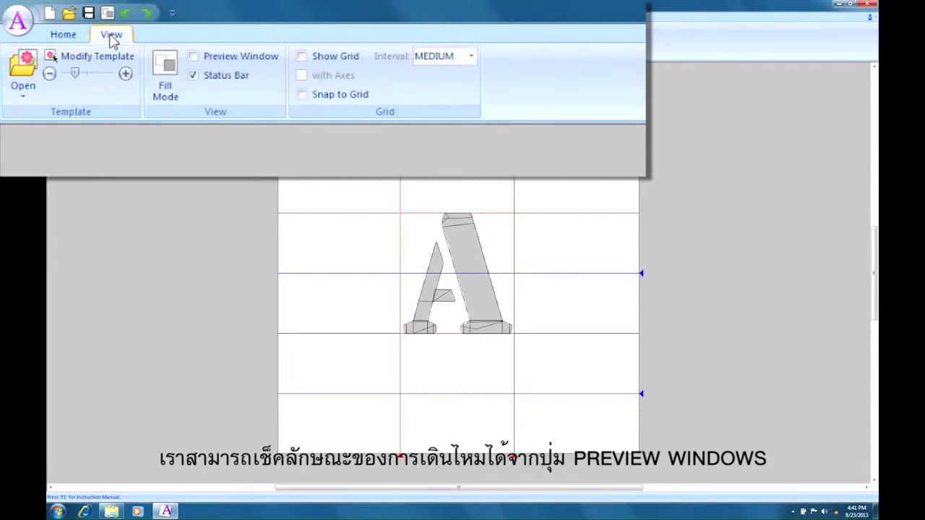
pyautogui.click(194, 58)
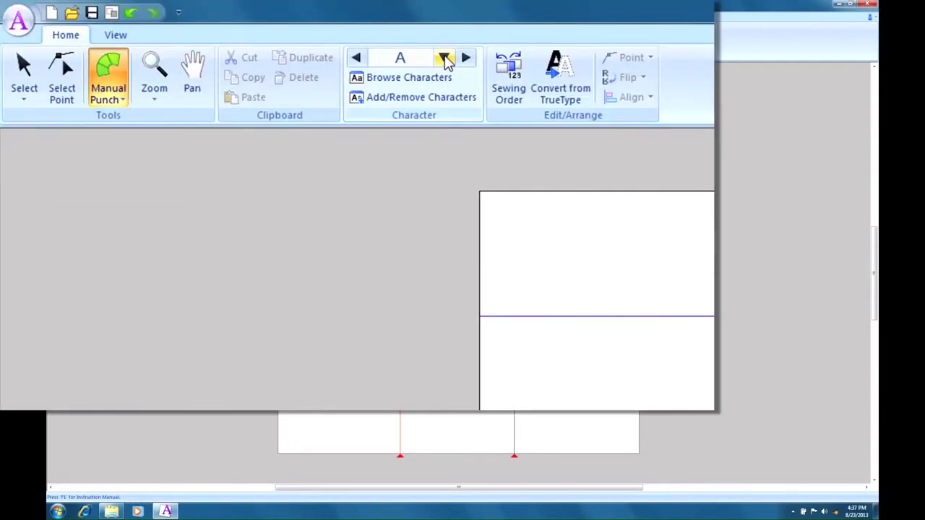
pyautogui.click(445, 59)
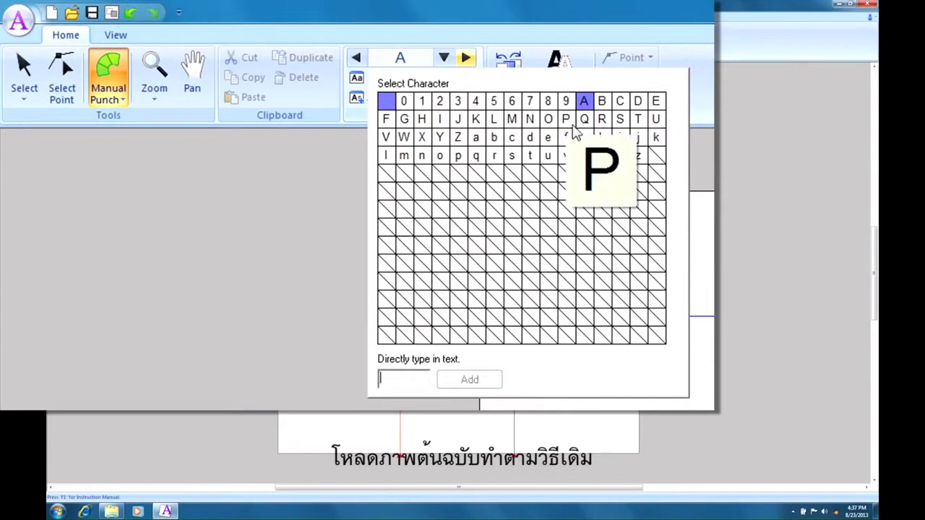
pyautogui.click(587, 141)
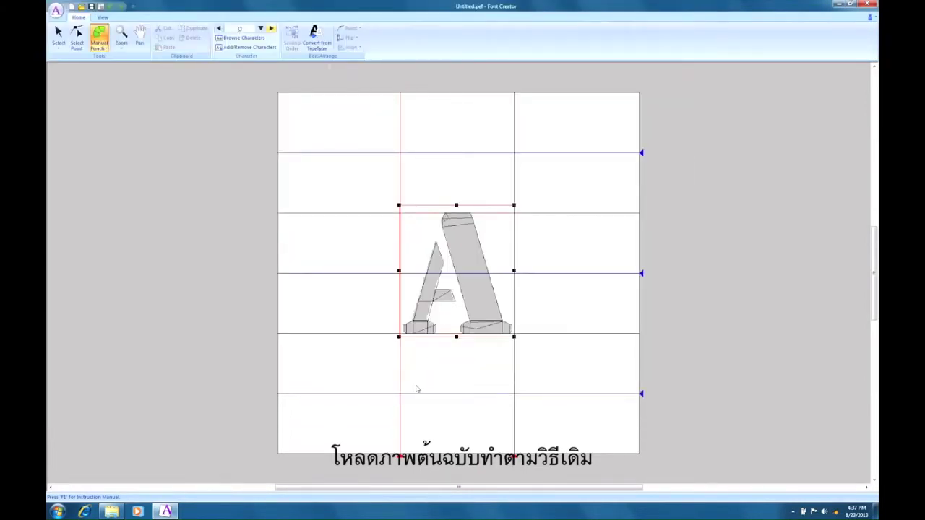
# Load g_SanDiego.png as the template image for lowercase g.
pyautogui.click(103, 16)
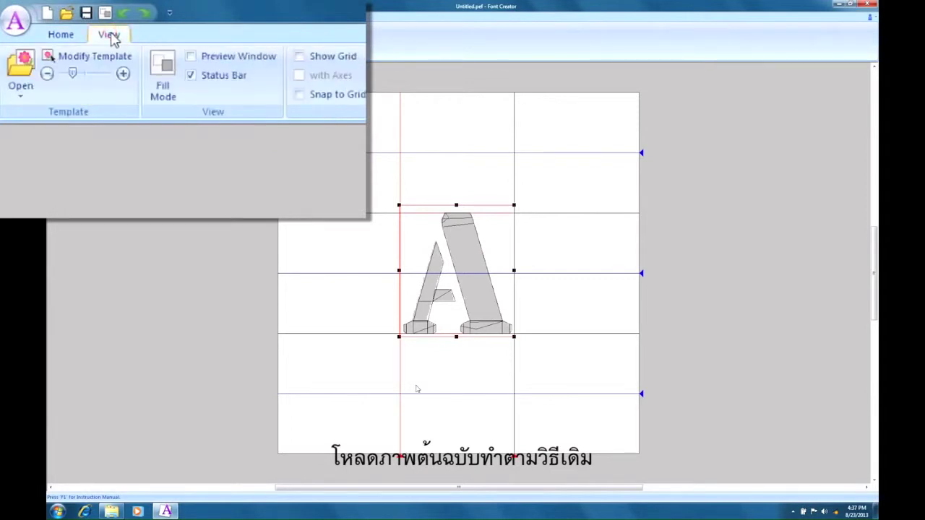
pyautogui.click(20, 91)
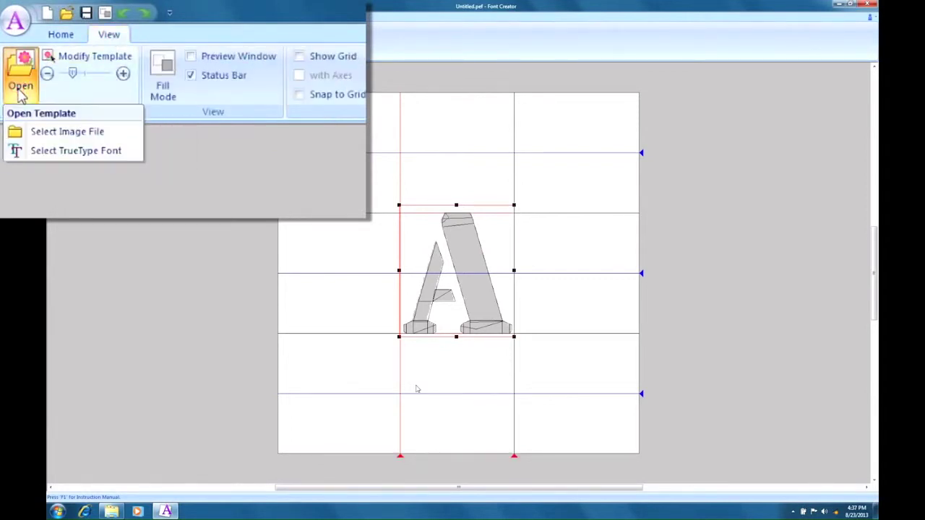
pyautogui.click(36, 132)
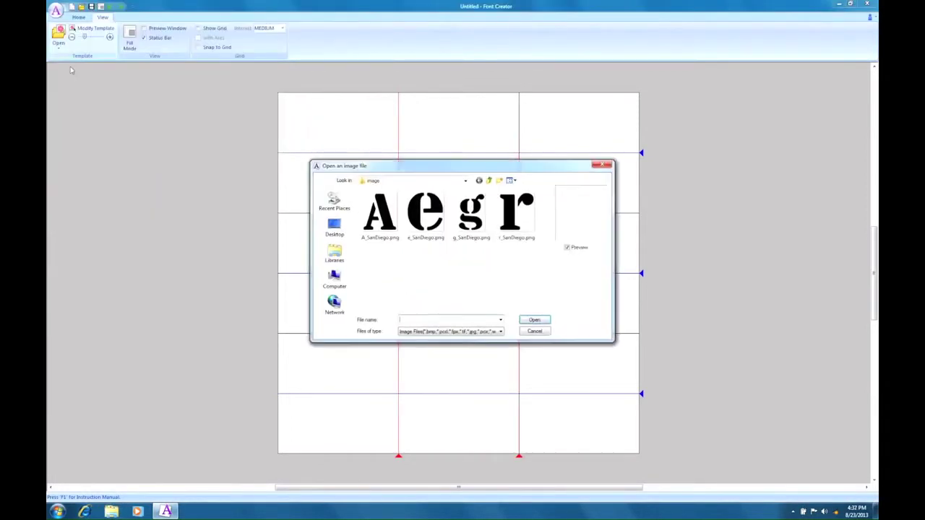
pyautogui.click(466, 228)
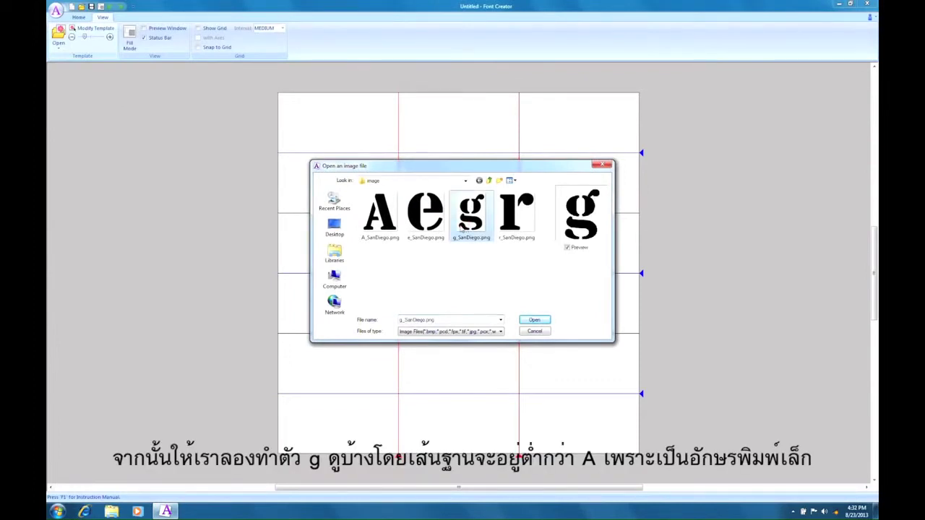
pyautogui.click(533, 322)
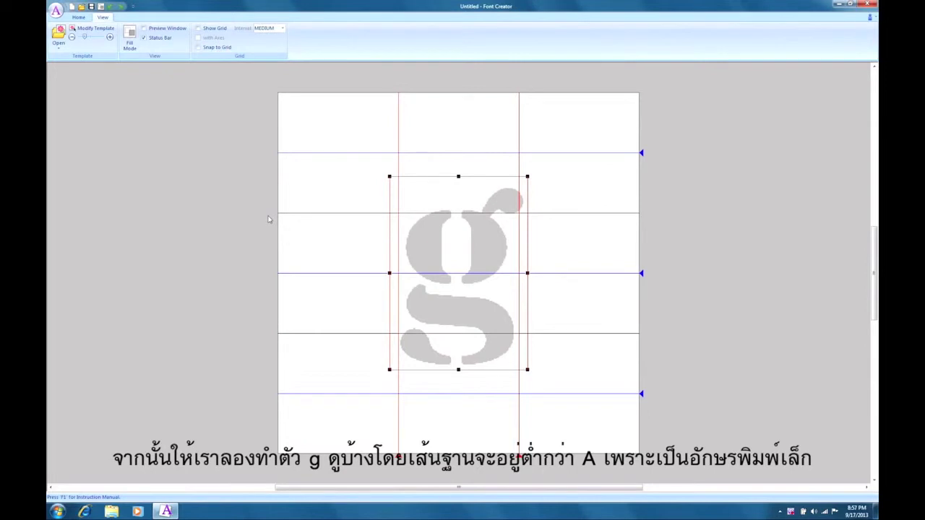
# Shrink the g template and lower it so its tail drops below the baseline.
pyautogui.moveTo(389, 176); pyautogui.dragTo(431, 235)
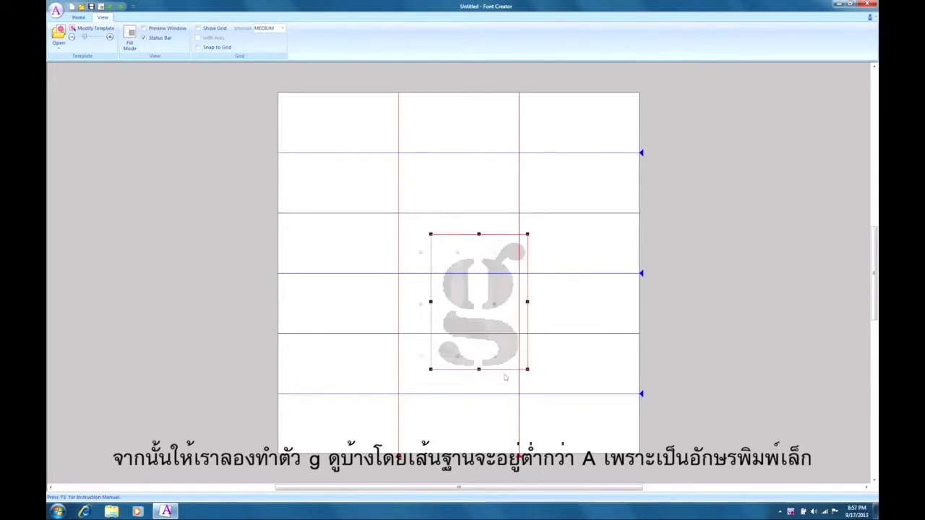
pyautogui.moveTo(527, 370); pyautogui.dragTo(500, 357)
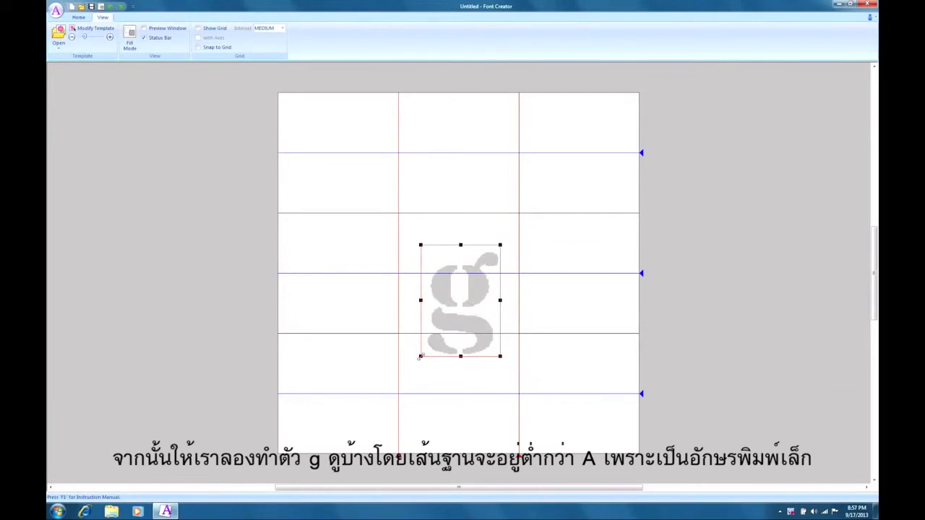
pyautogui.moveTo(420, 356); pyautogui.dragTo(445, 352)
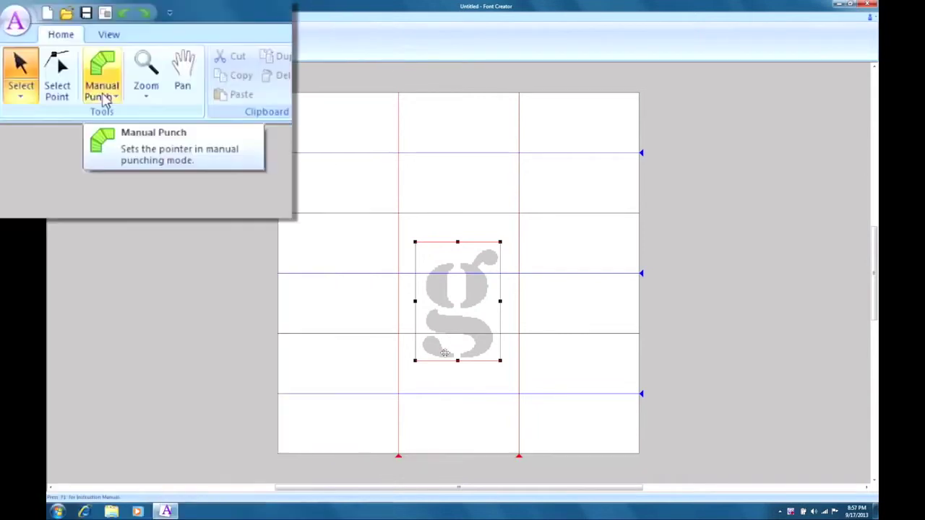
# With the second manual punching tool, punch strokes along the g's lower bowl.
pyautogui.click(96, 94)
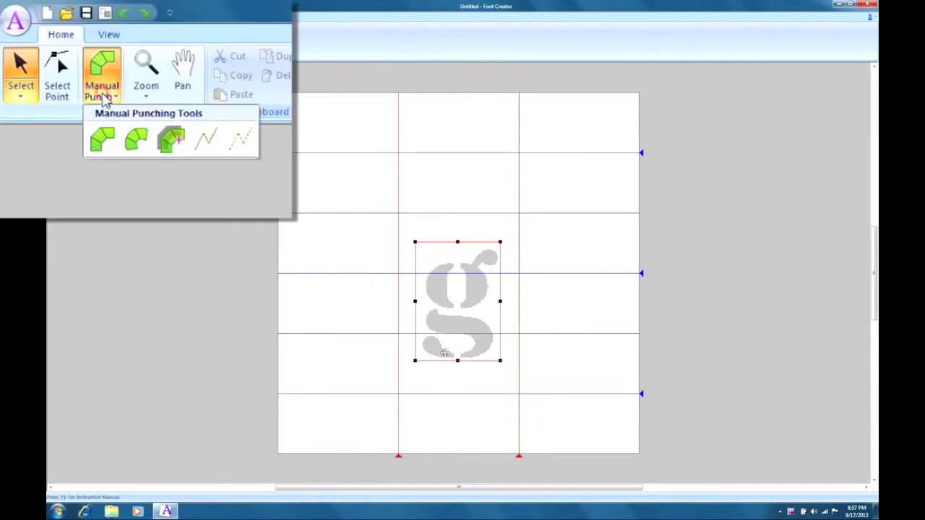
pyautogui.click(136, 140)
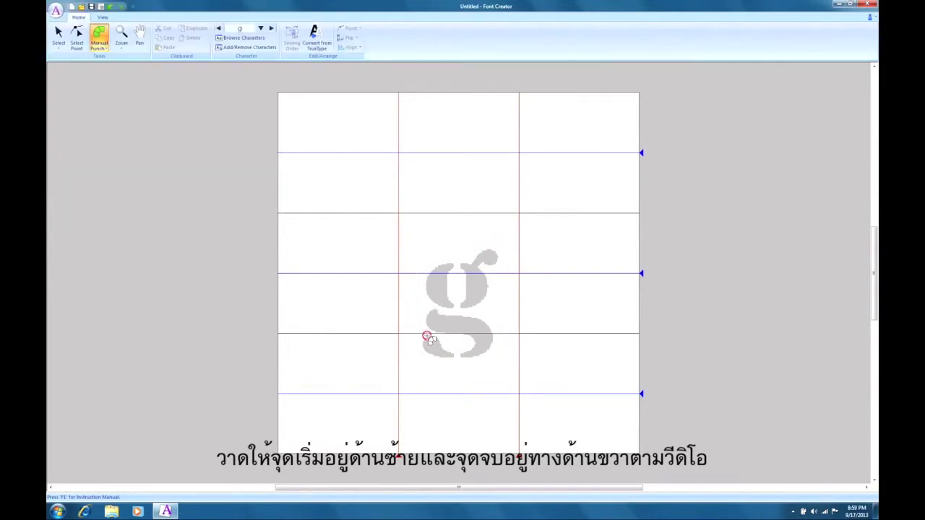
pyautogui.moveTo(424, 345); pyautogui.dragTo(438, 341)
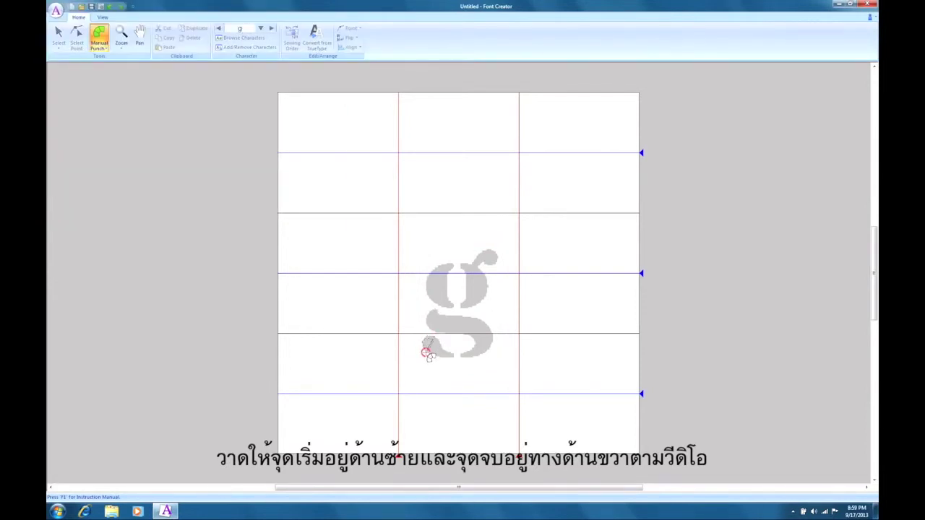
pyautogui.moveTo(427, 347)
pyautogui.mouseDown()
pyautogui.moveTo(443, 350)
pyautogui.moveTo(434, 340)
pyautogui.moveTo(443, 362)
pyautogui.mouseUp()
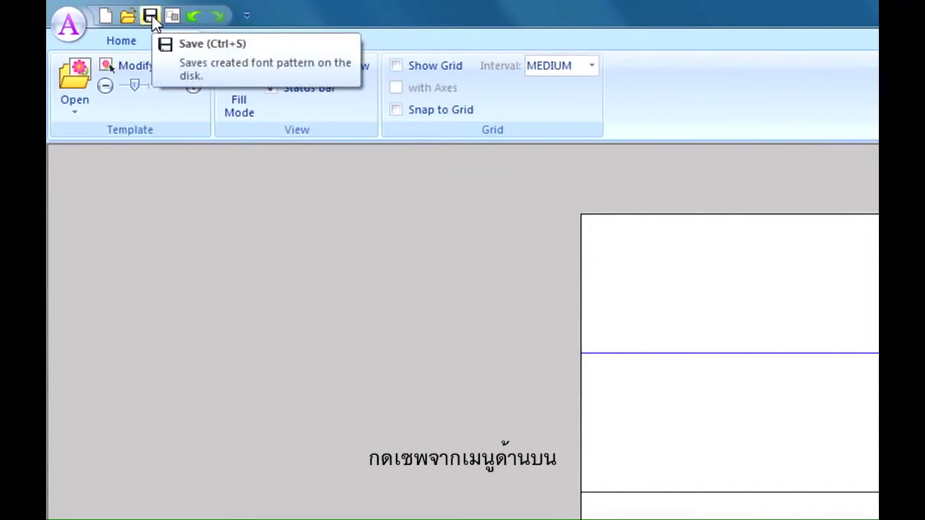
# Save the custom A, g, r, e font as MyAgree.pef in the MyFont folder.
pyautogui.click(151, 16)
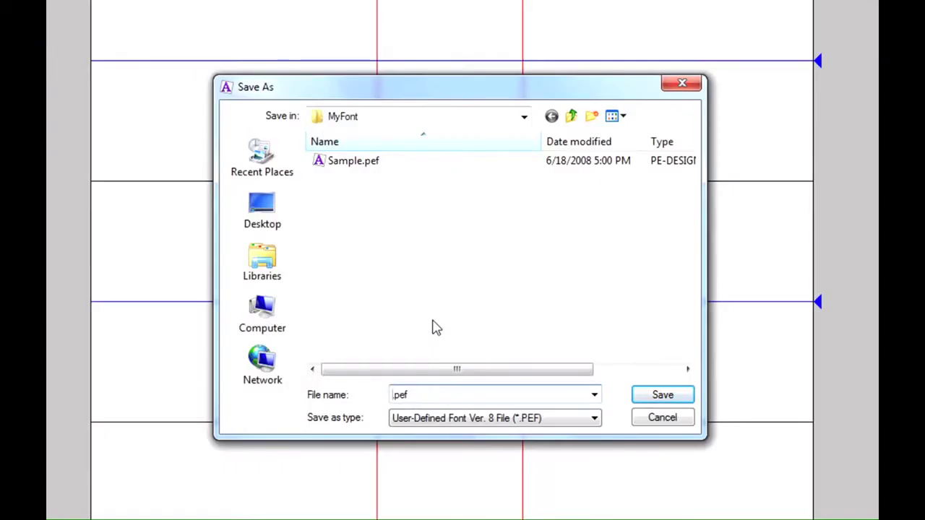
pyautogui.write('My')
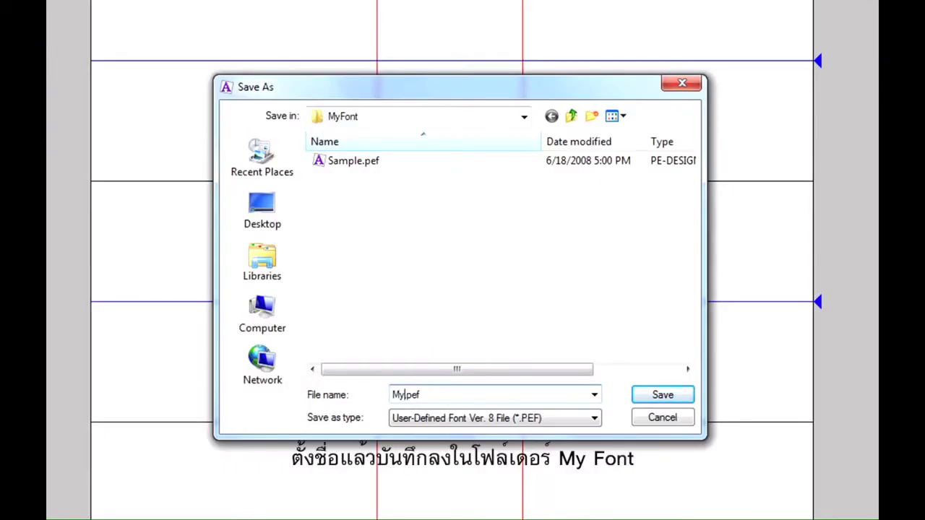
pyautogui.write('Agree')
pyautogui.click(652, 395)
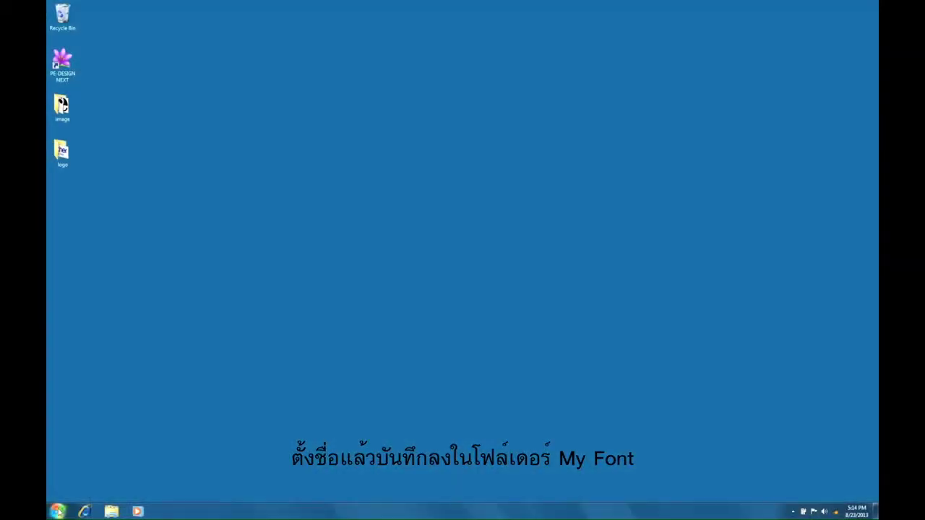
# Launch PE-DESIGN NEXT Layout & Editing from All Programs and begin a blank Untitled design.
pyautogui.click(57, 511)
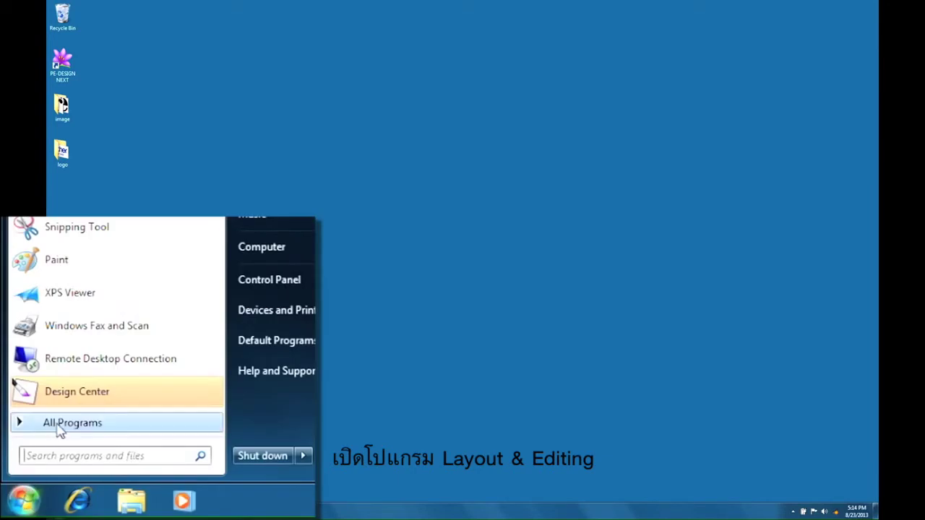
pyautogui.click(59, 428)
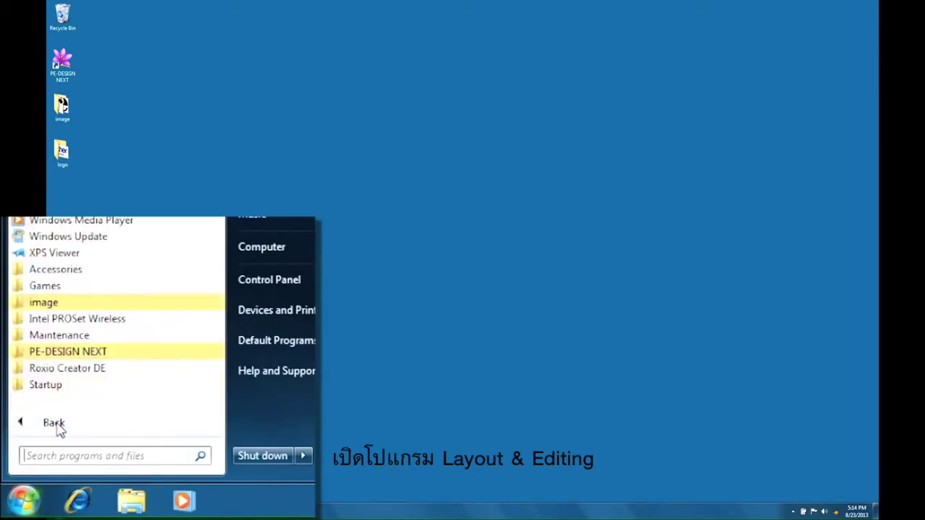
pyautogui.click(75, 354)
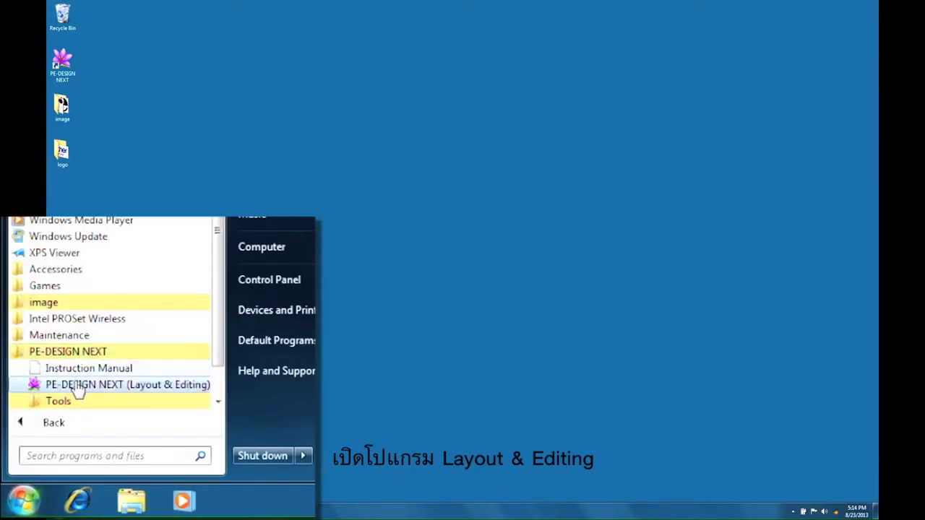
pyautogui.click(81, 385)
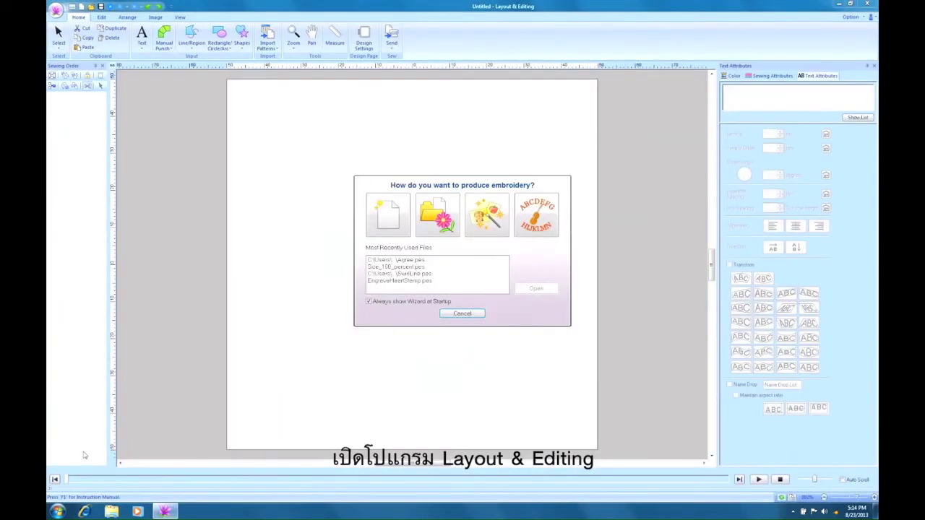
pyautogui.click(393, 231)
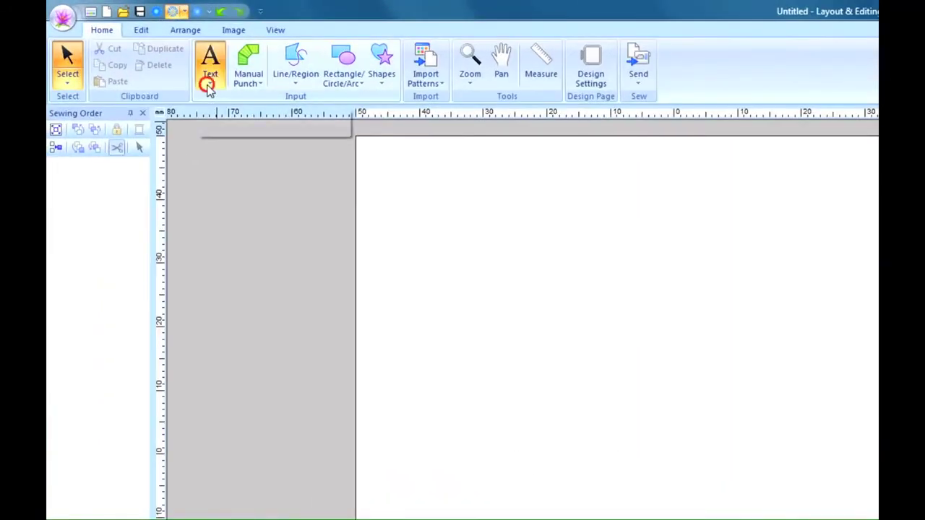
pyautogui.click(142, 49)
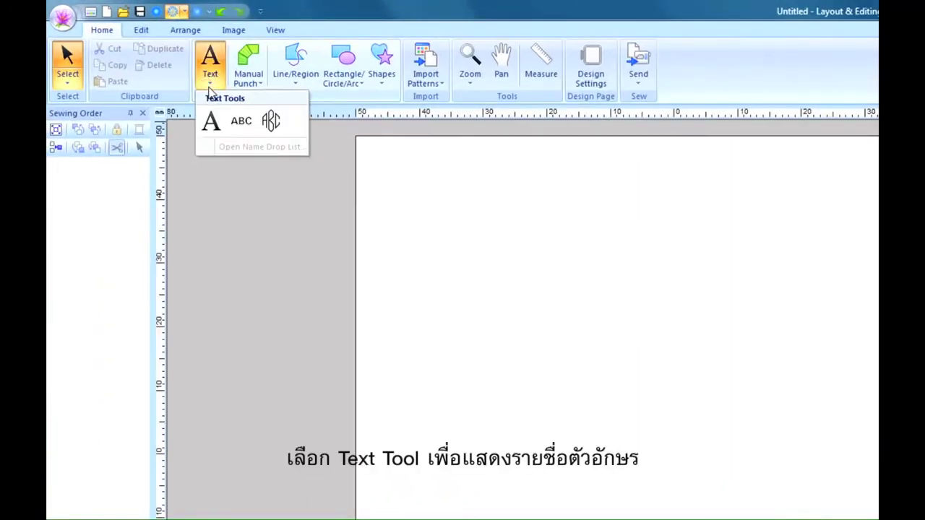
# Set the ordinary Text tool to the MyAgree font and place an insertion point on the page.
pyautogui.click(212, 124)
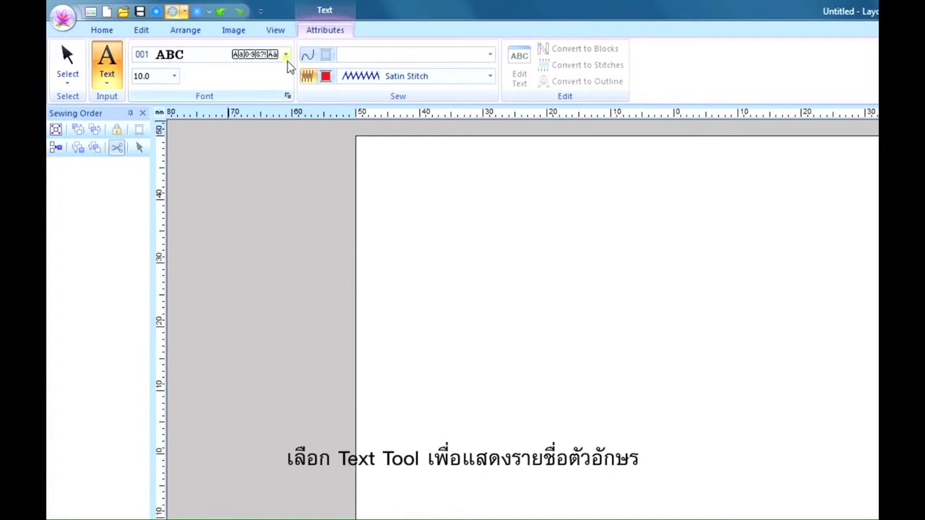
pyautogui.click(286, 55)
pyautogui.moveTo(304, 86); pyautogui.dragTo(310, 225)
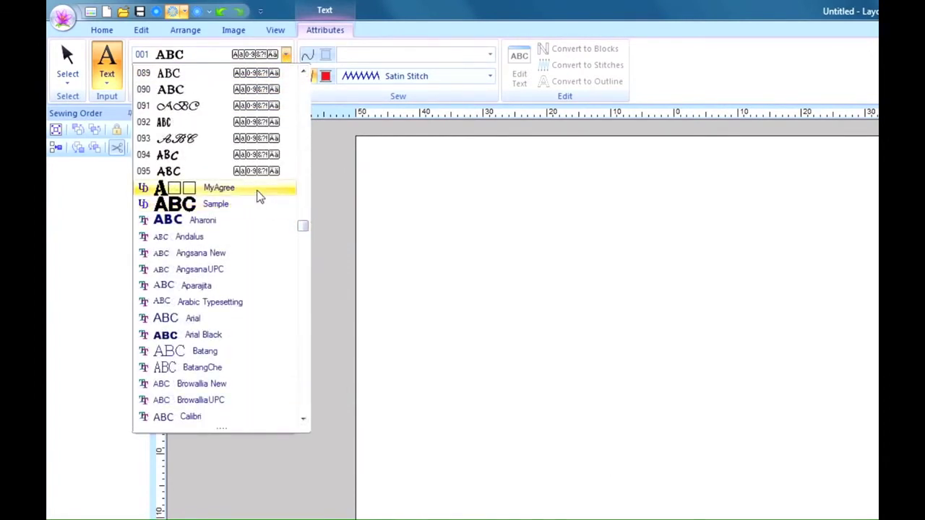
pyautogui.click(253, 188)
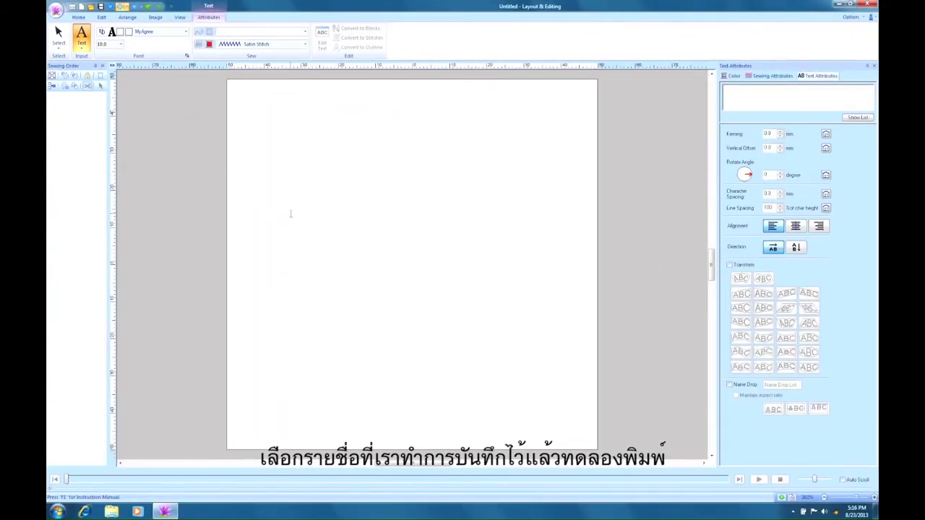
pyautogui.click(289, 214)
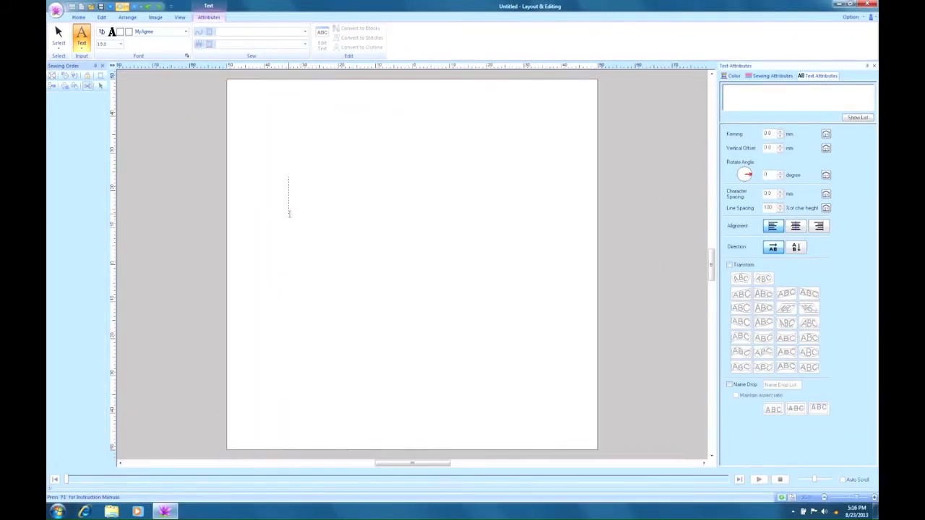